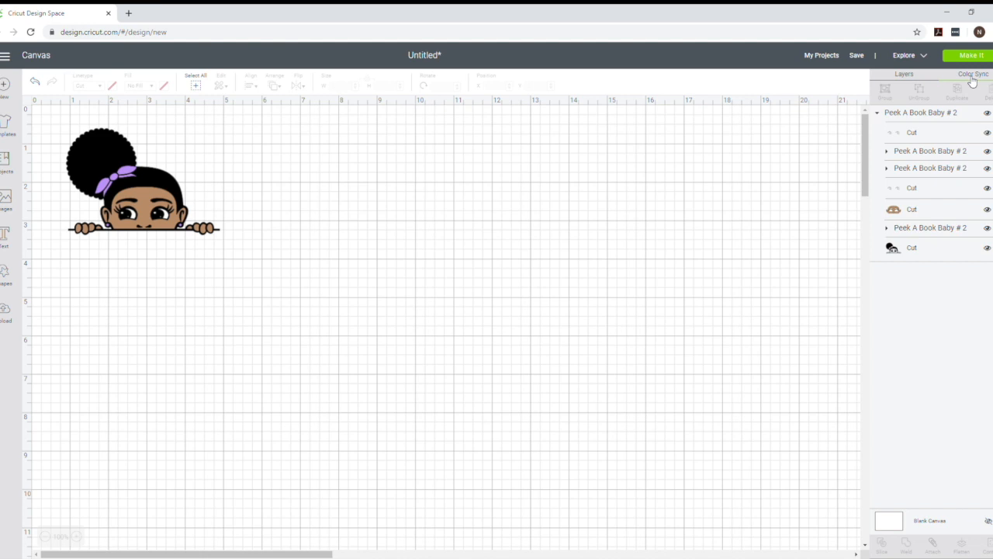
pyautogui.click(972, 76)
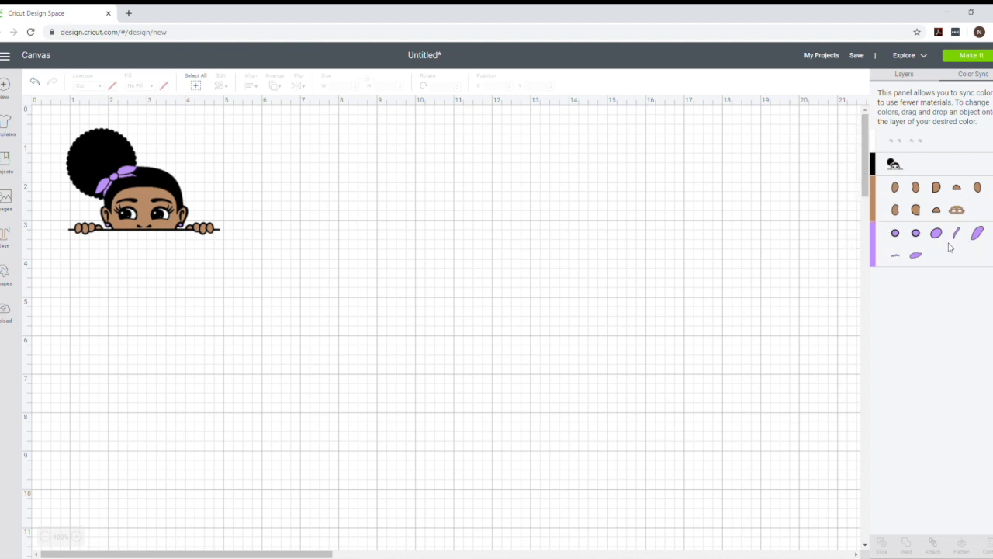
pyautogui.click(916, 78)
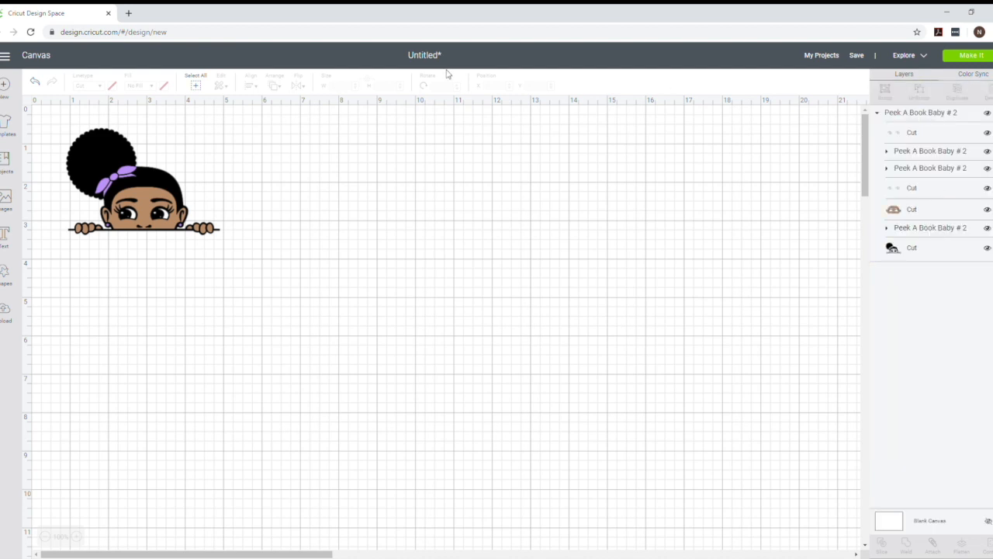
pyautogui.click(962, 78)
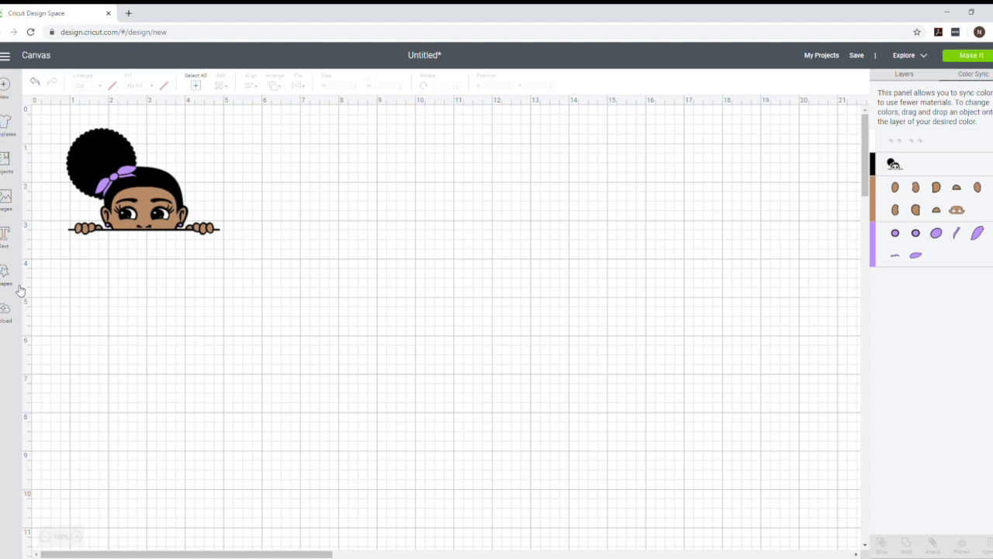
# - Add a square, resize it unproportionally to about 0.6 by 0.29 inches, and place it just below the fingers at about X 1.01, Y 3.51
pyautogui.click(10, 284)
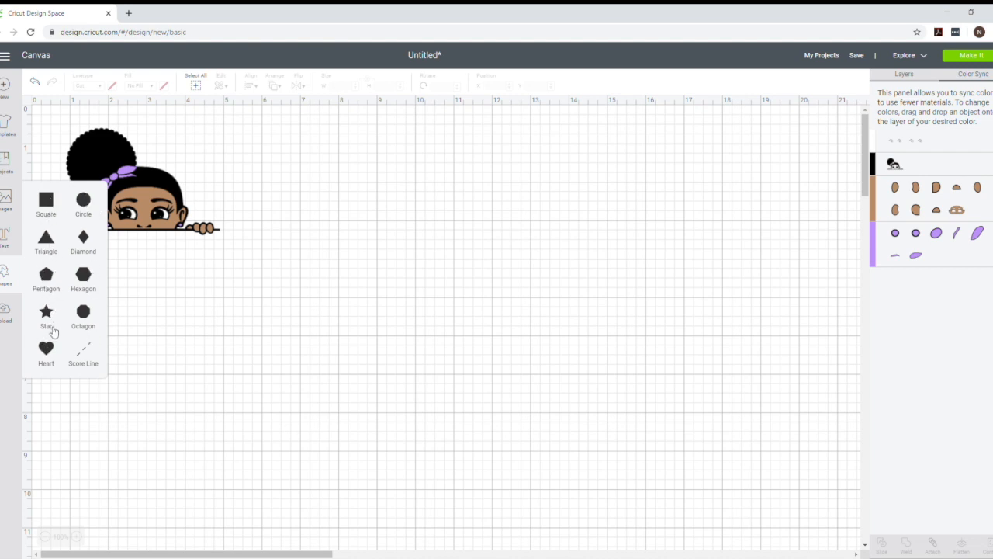
pyautogui.click(47, 205)
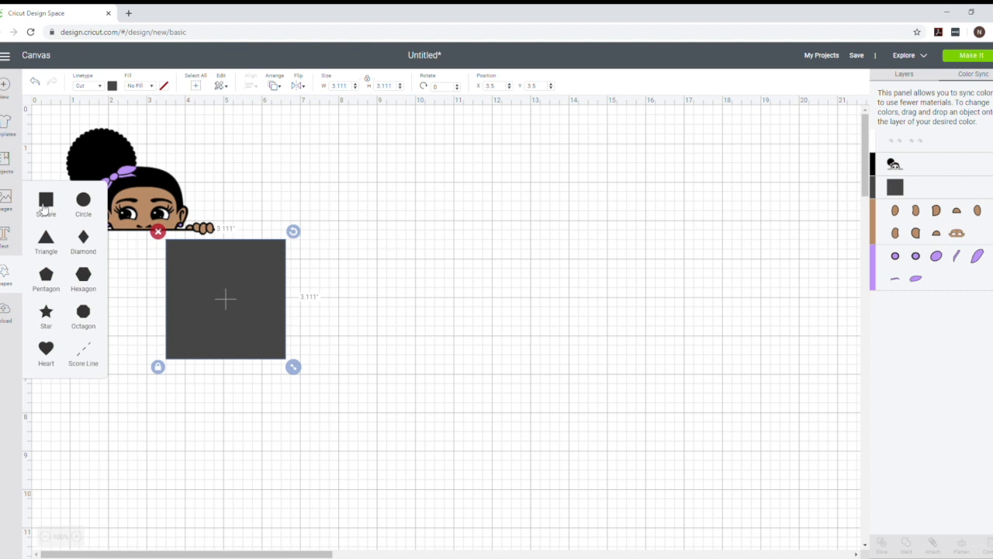
pyautogui.click(158, 367)
pyautogui.moveTo(293, 367); pyautogui.dragTo(197, 258)
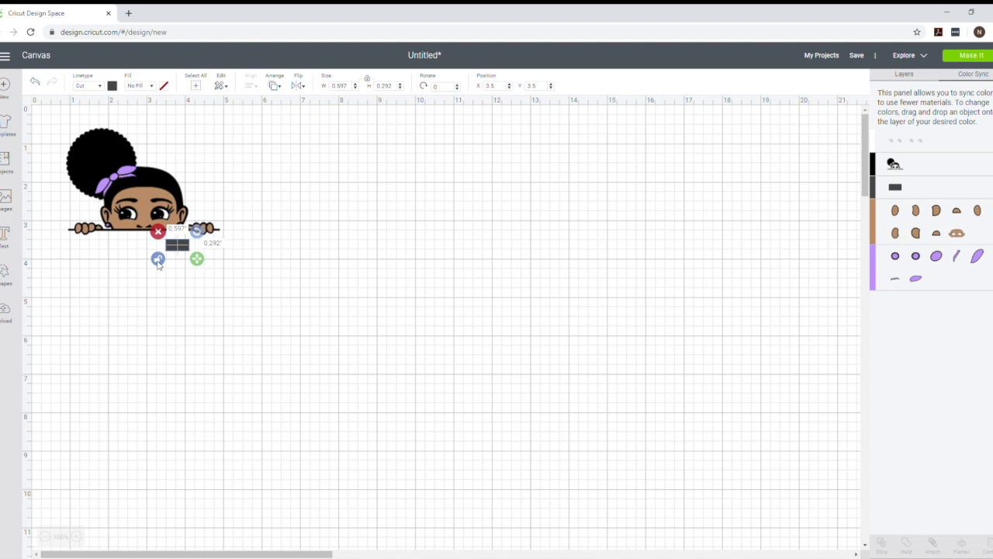
pyautogui.click(159, 261)
pyautogui.moveTo(185, 245); pyautogui.dragTo(248, 273)
pyautogui.moveTo(227, 251); pyautogui.dragTo(87, 249)
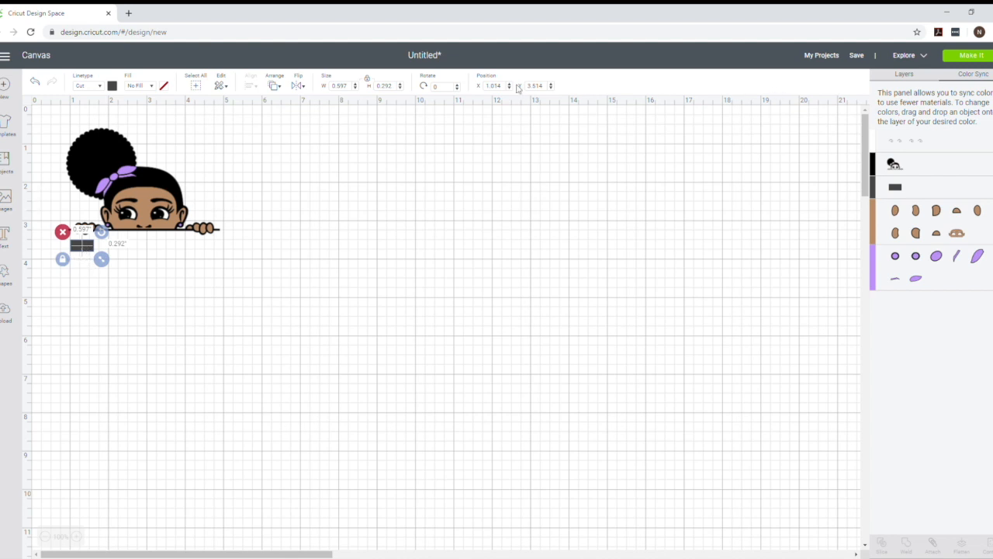
# - Duplicate the small rectangle and align the copy beneath the fingers at the line's other end, at about X 4.38, Y 3.51
pyautogui.click(918, 75)
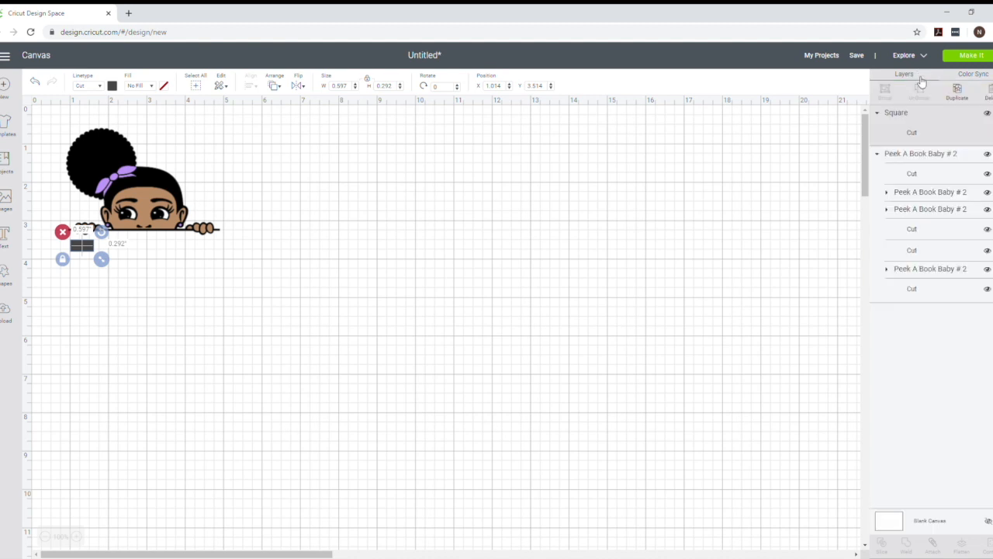
pyautogui.click(959, 93)
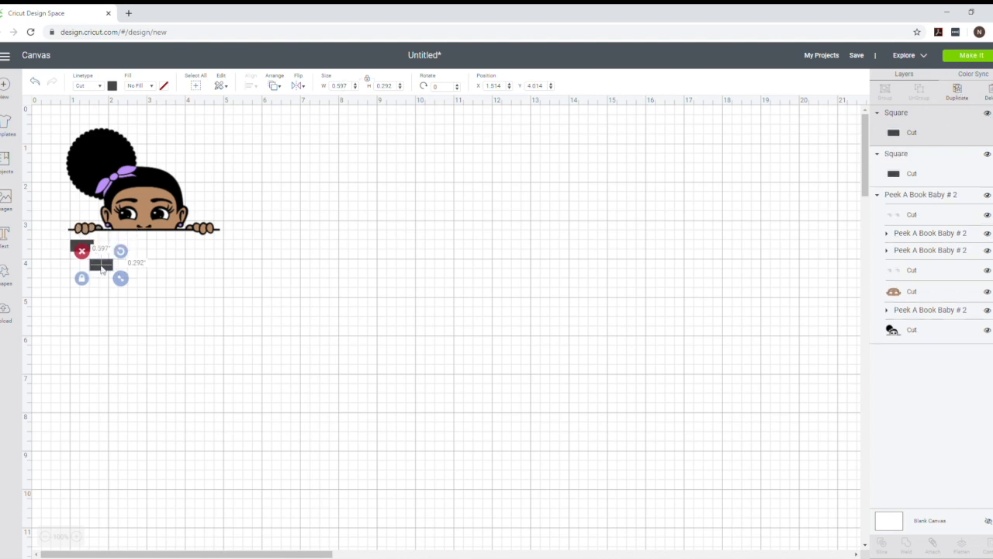
pyautogui.moveTo(102, 268); pyautogui.dragTo(212, 249)
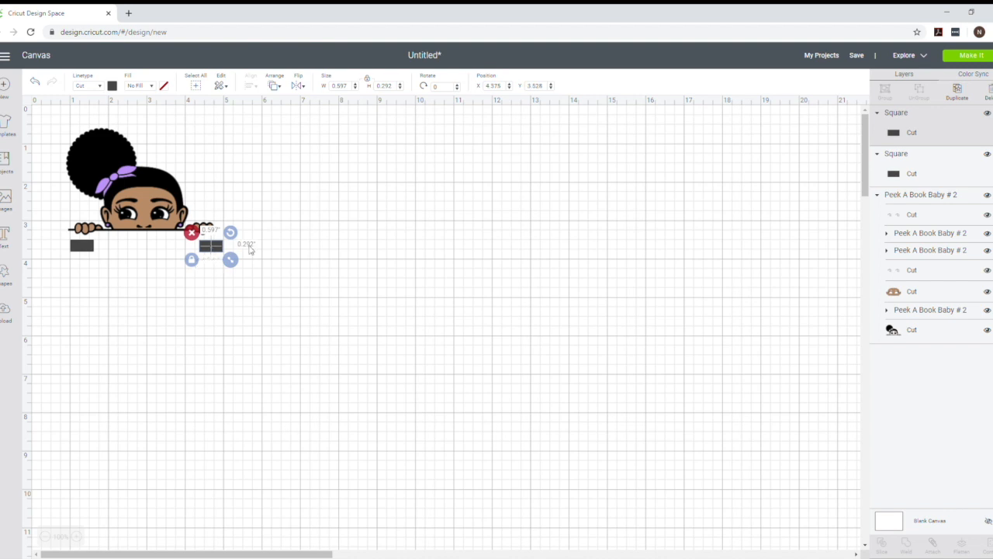
pyautogui.click(304, 253)
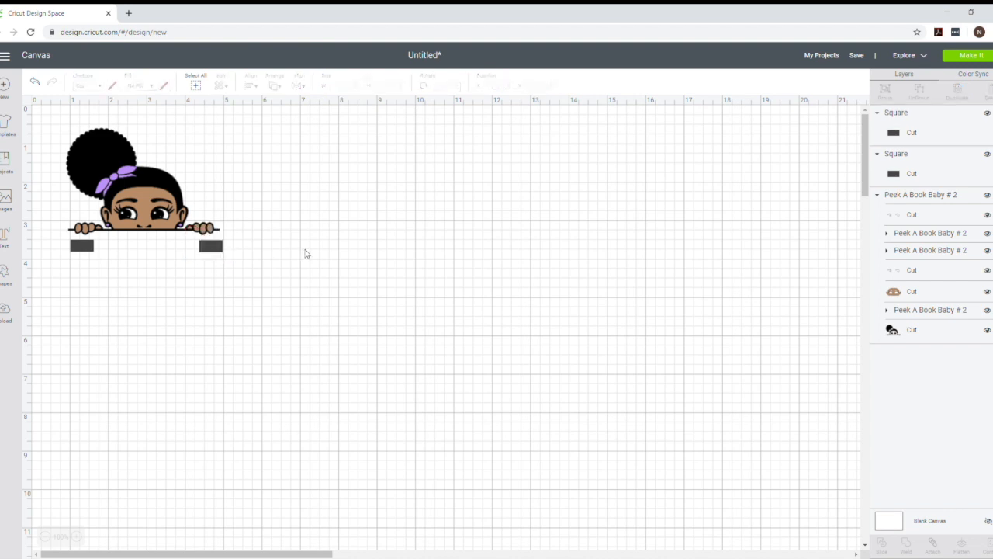
pyautogui.click(221, 246)
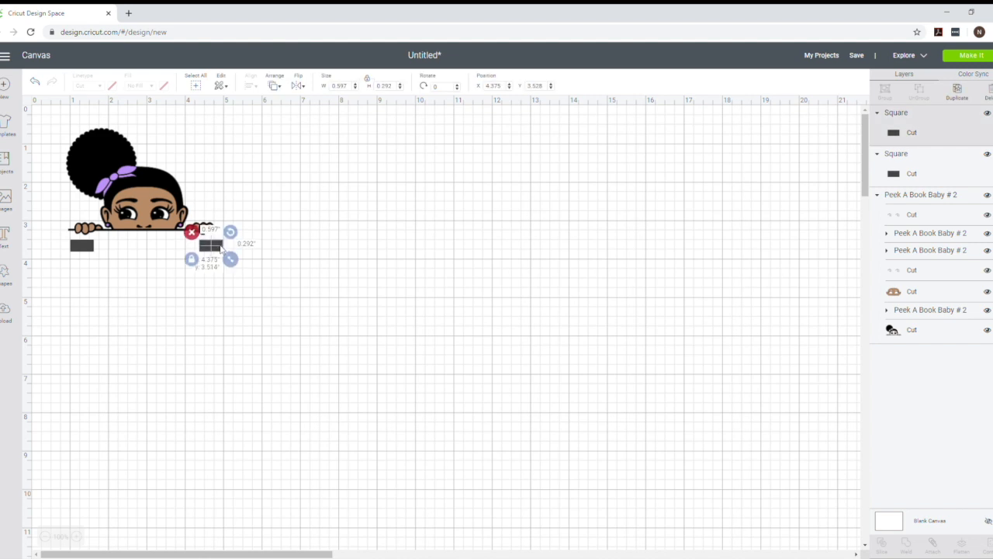
pyautogui.click(242, 266)
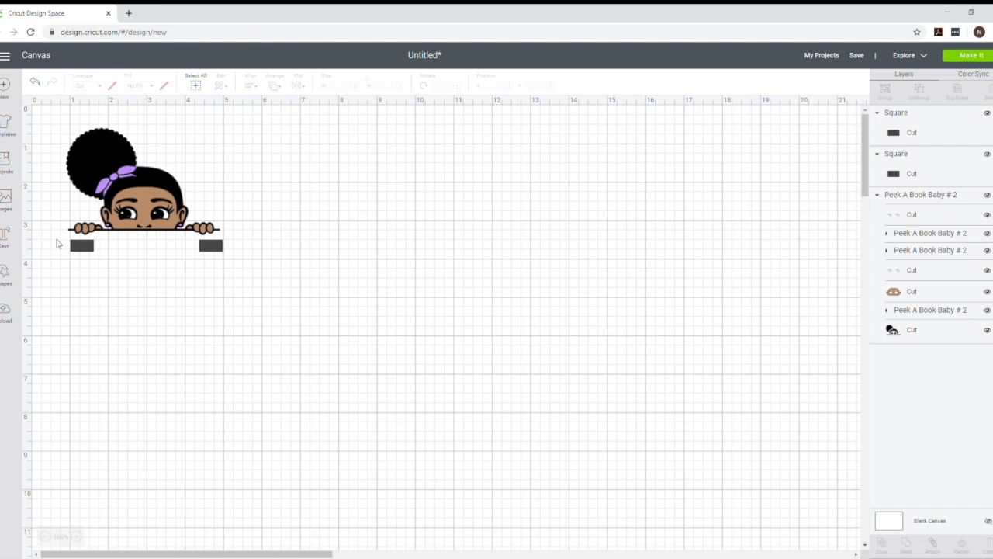
# - Weld the two small rectangles into one shape and position it directly below the peeking girl at about X 0.97, Y 3.5
pyautogui.moveTo(56, 242); pyautogui.dragTo(241, 262)
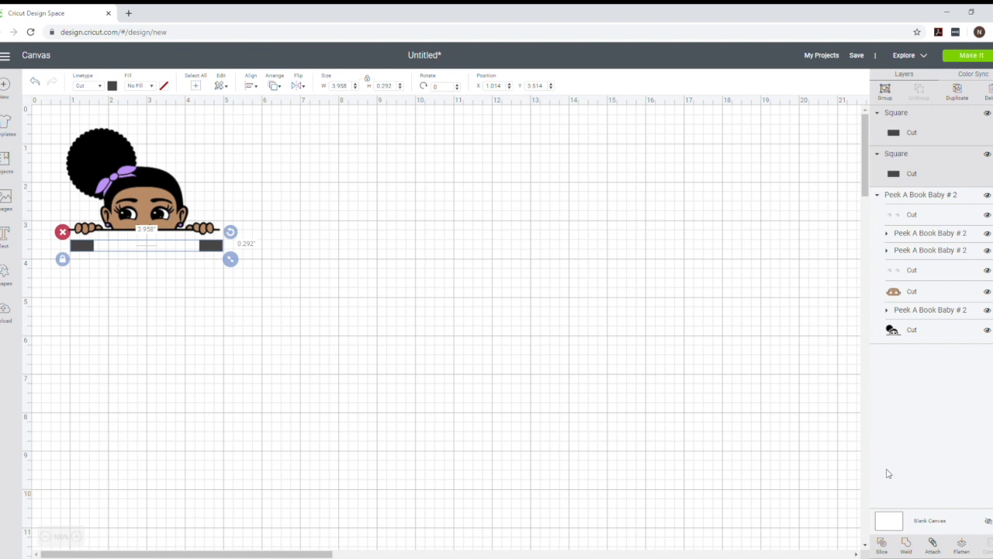
pyautogui.click(907, 547)
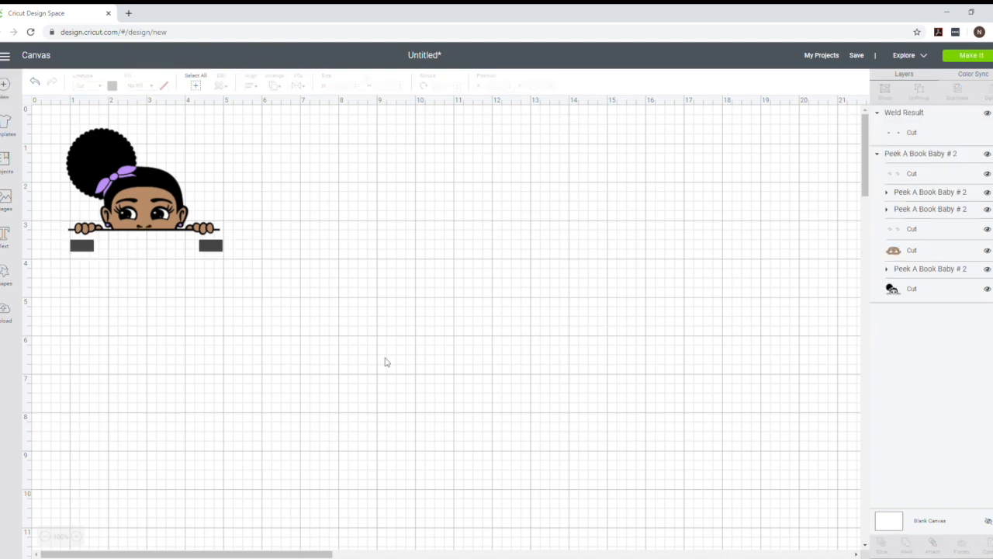
pyautogui.moveTo(209, 247); pyautogui.dragTo(548, 259)
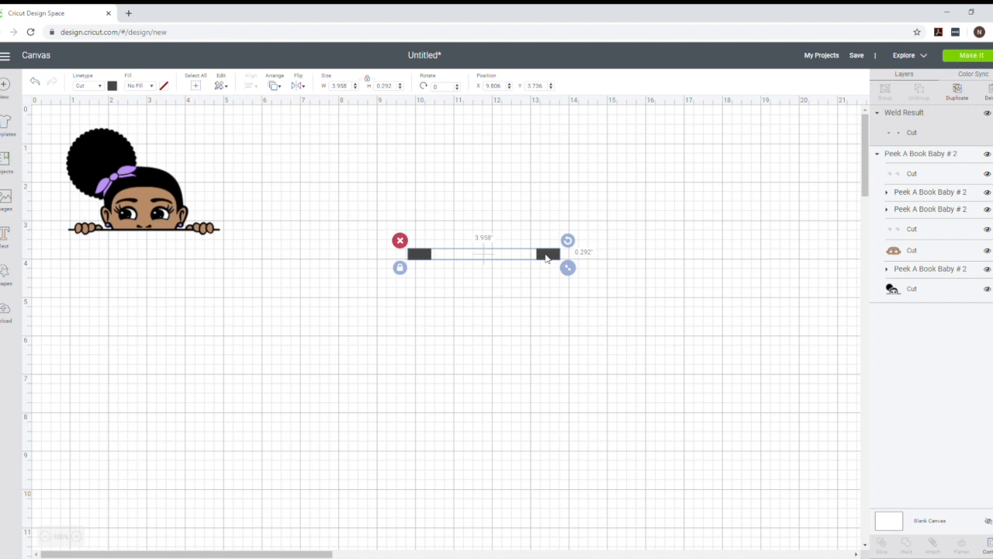
pyautogui.moveTo(545, 258); pyautogui.dragTo(214, 249)
pyautogui.click(322, 246)
pyautogui.click(263, 252)
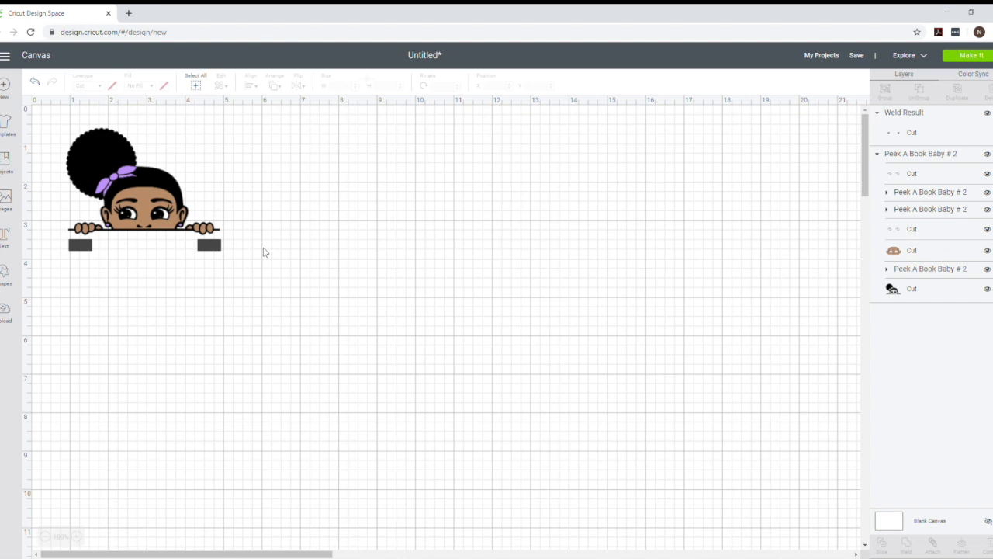
# - Change the welded rectangles' material color to the same black as the girl's hair layer
pyautogui.rightClick(212, 246)
pyautogui.click(176, 302)
pyautogui.click(152, 249)
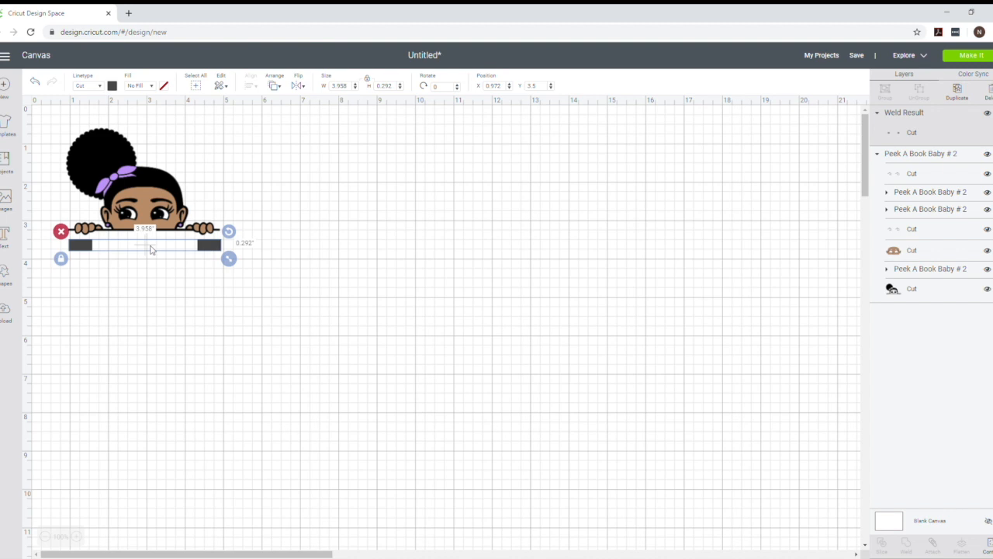
pyautogui.click(112, 87)
pyautogui.click(137, 124)
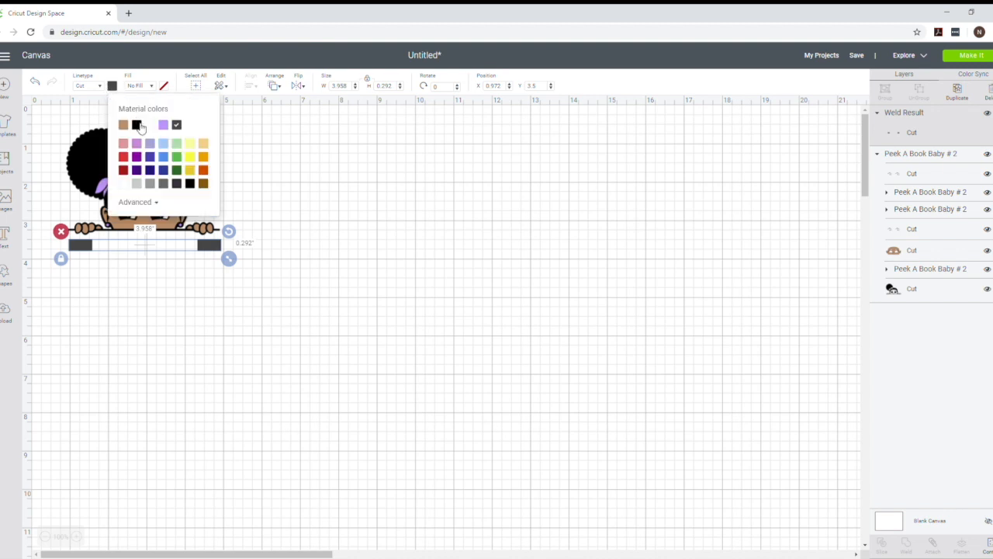
pyautogui.click(388, 206)
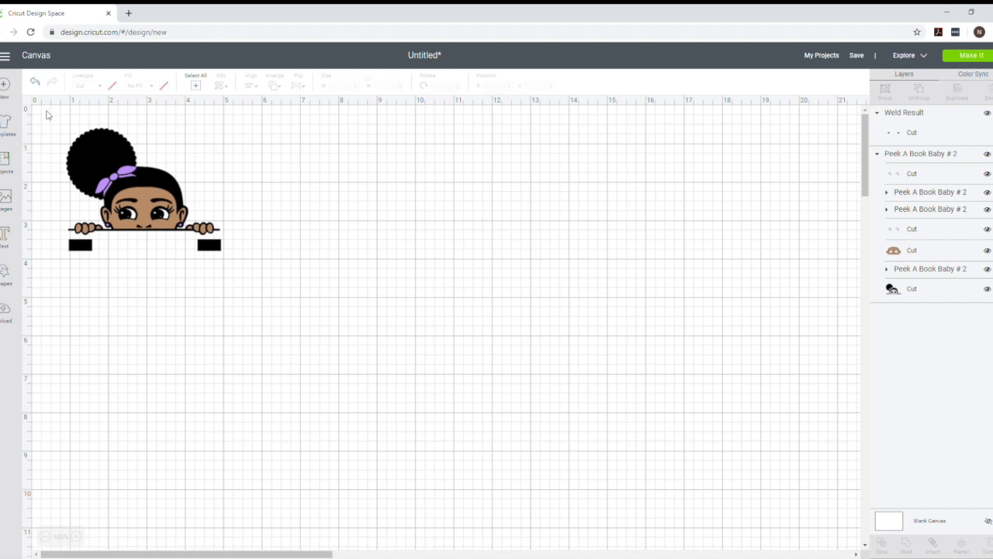
# - Duplicate the whole girl image with its rectangles twice and arrange the copies in a row beside the original
pyautogui.moveTo(46, 111); pyautogui.dragTo(240, 270)
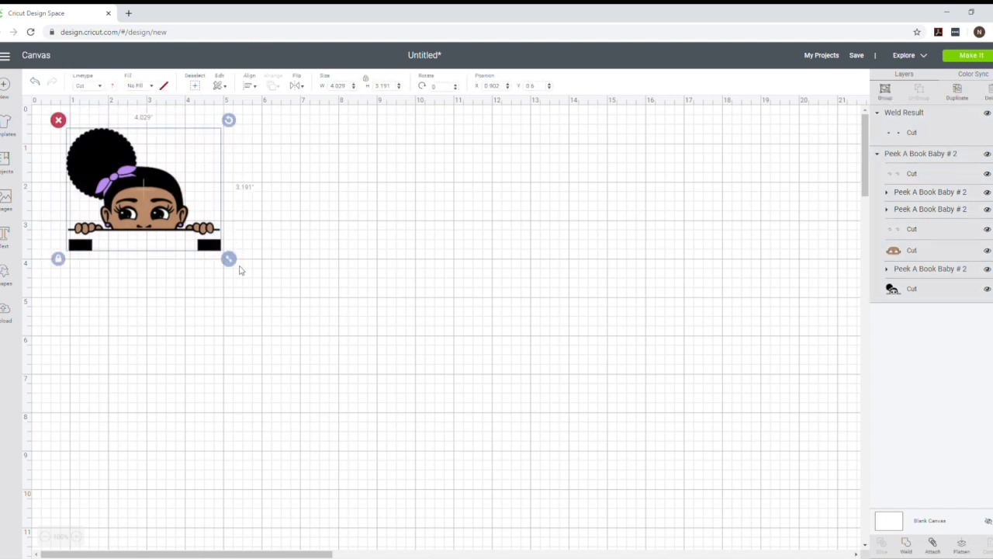
pyautogui.click(959, 93)
pyautogui.moveTo(190, 160); pyautogui.dragTo(392, 164)
pyautogui.click(959, 93)
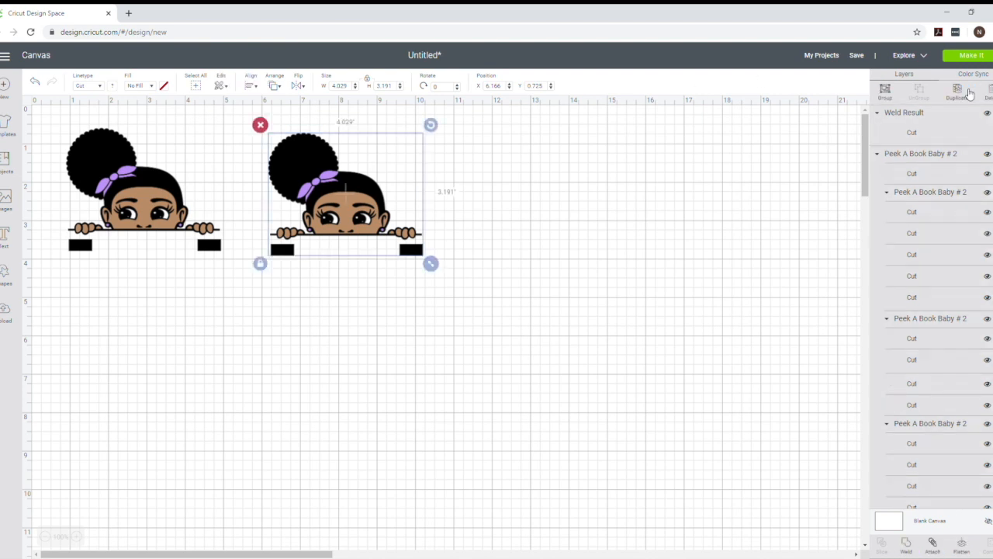
pyautogui.moveTo(421, 188); pyautogui.dragTo(616, 157)
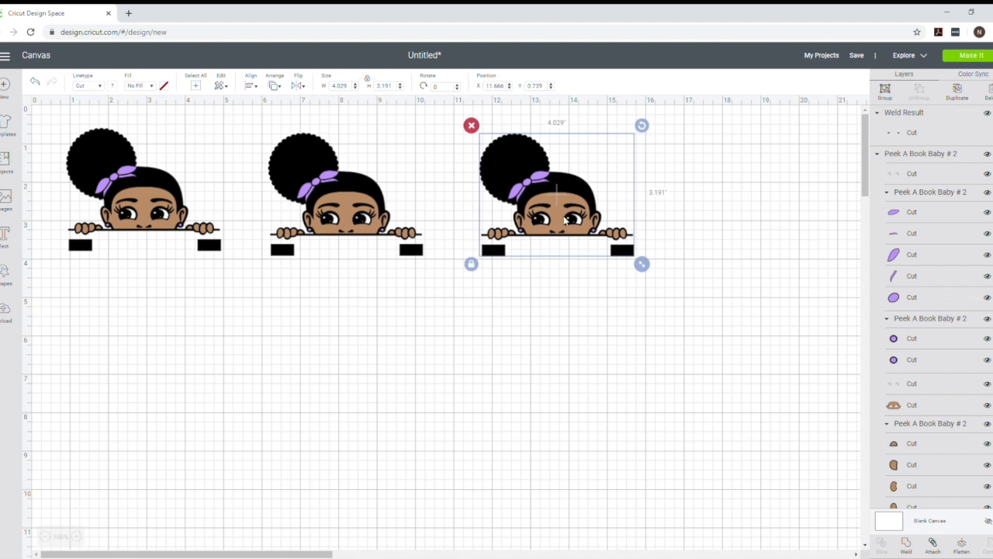
# - Hide the face, bow, earring, fingers and lower white eye layers of the original image, keeping its black layer visible
pyautogui.click(127, 198)
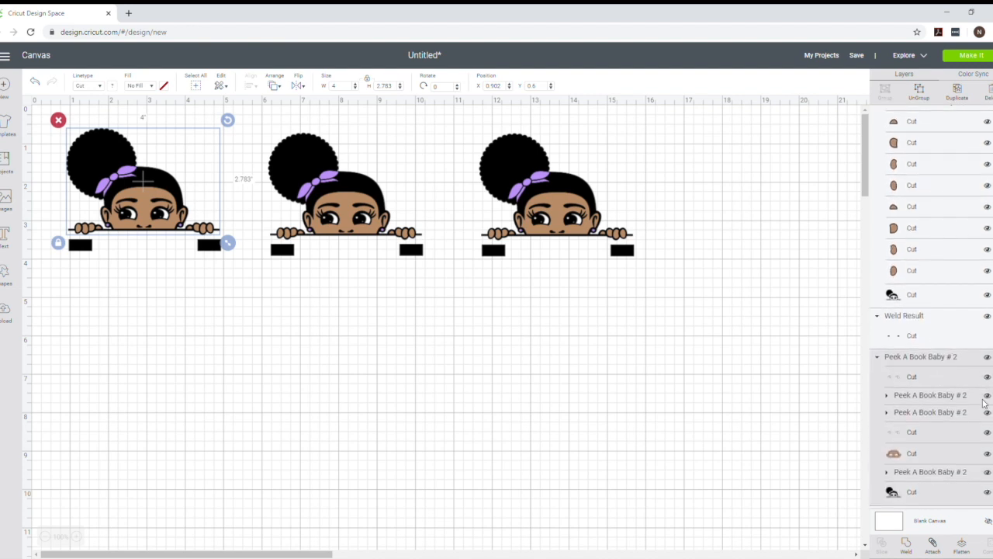
pyautogui.click(987, 454)
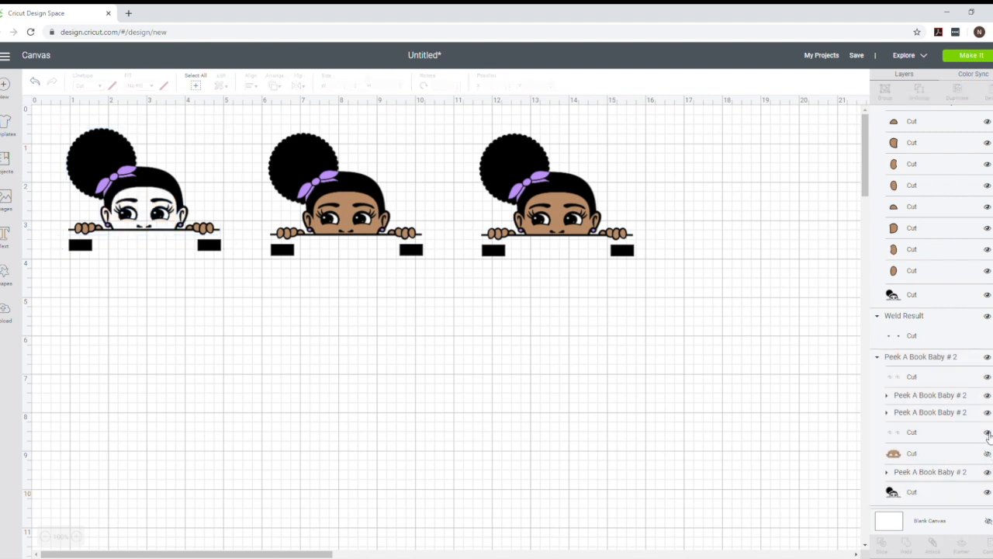
pyautogui.scroll(5, 989, 436)
pyautogui.scroll(-5, 988, 436)
pyautogui.click(988, 396)
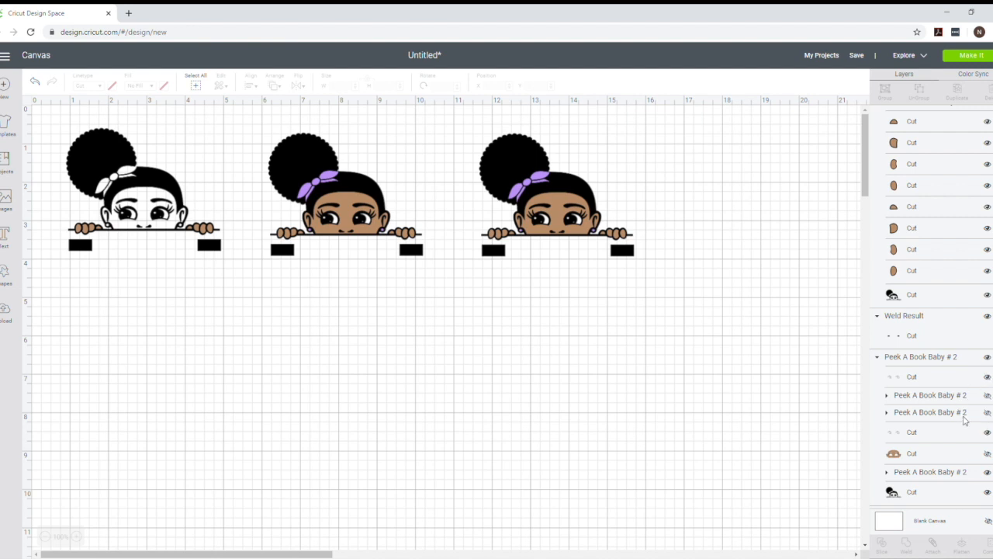
pyautogui.scroll(11, 966, 423)
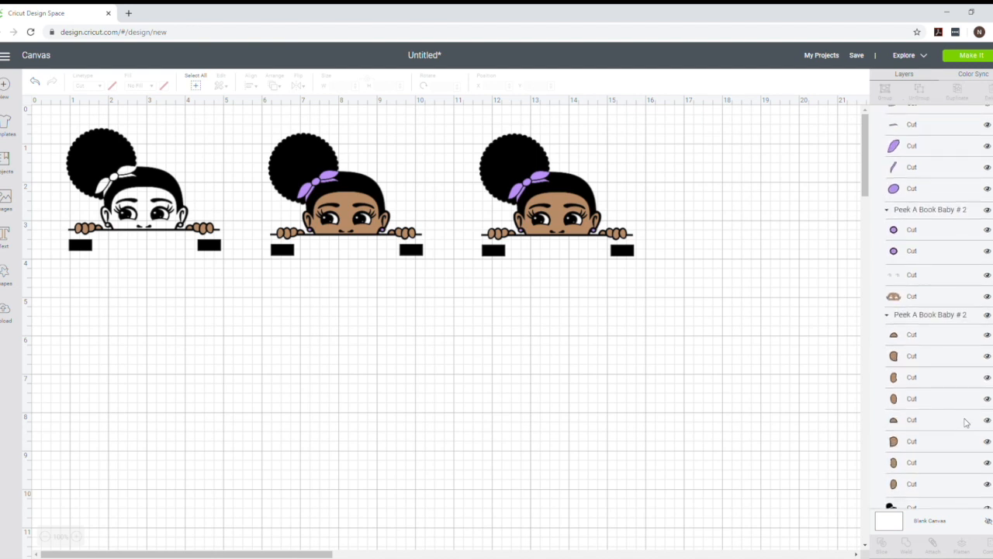
pyautogui.scroll(5, 966, 423)
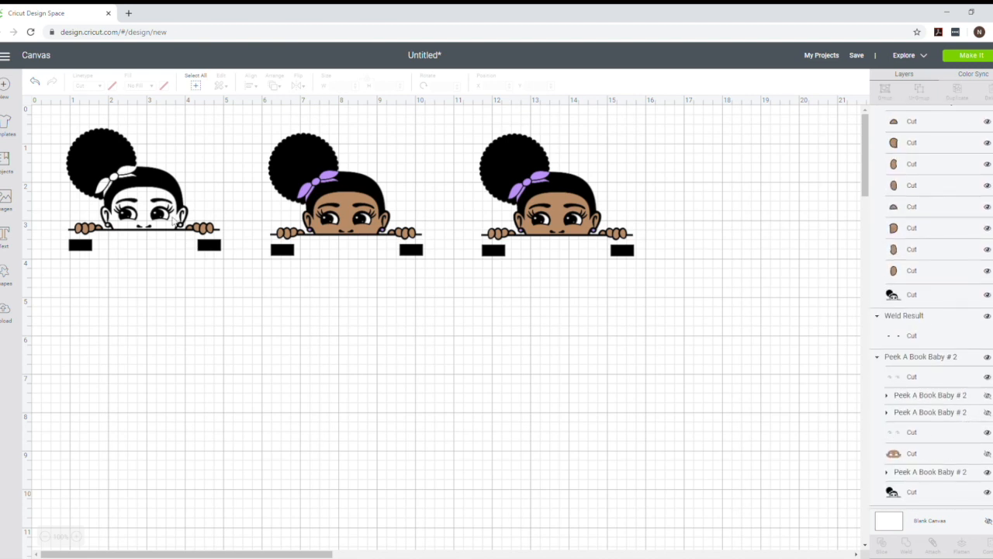
pyautogui.click(201, 233)
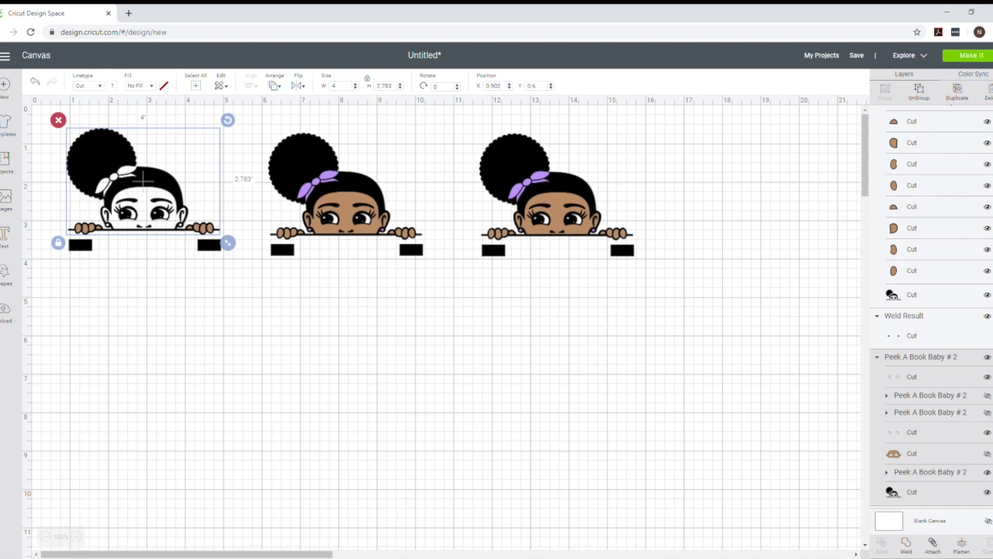
pyautogui.click(987, 473)
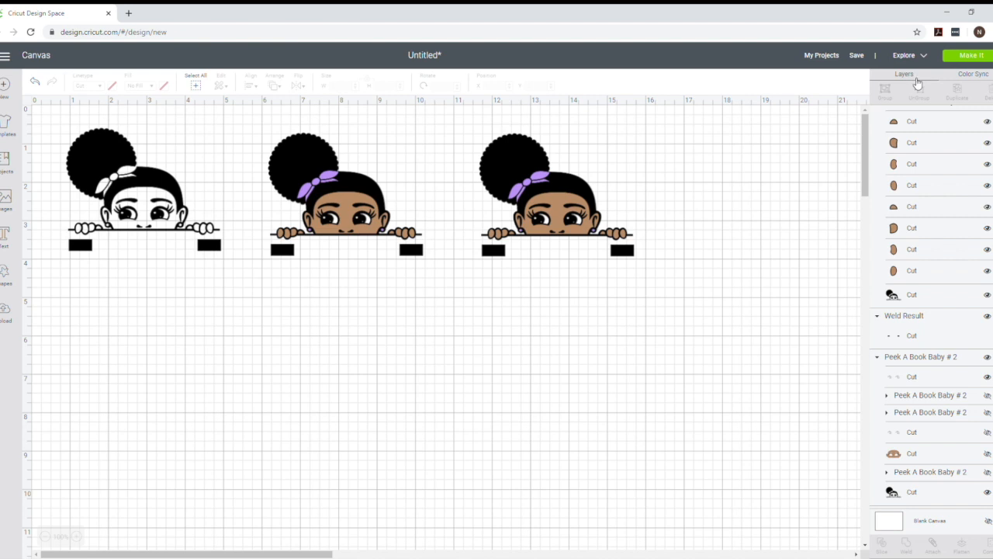
# - Check the design's color groups and compare the layers of the original image with those of the middle copy
pyautogui.click(984, 80)
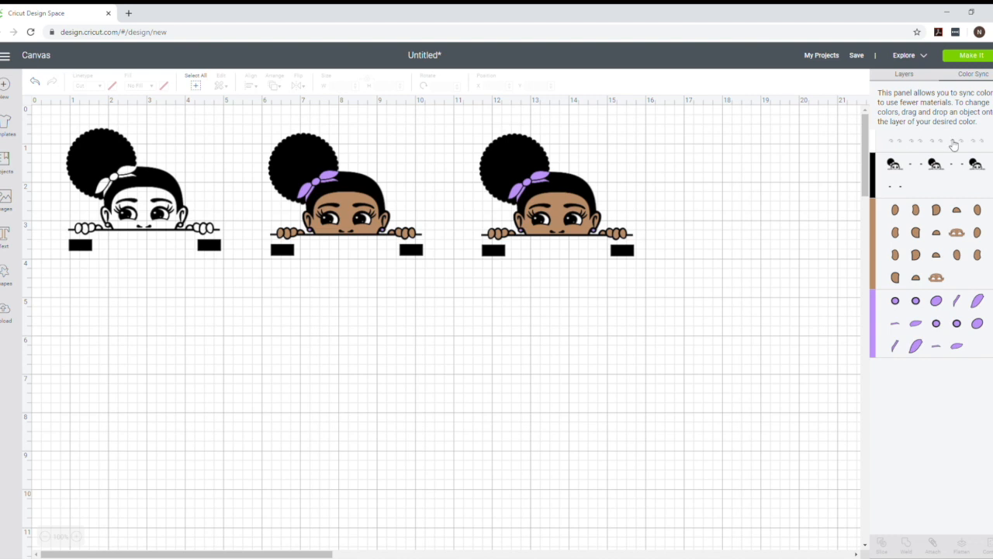
pyautogui.click(907, 74)
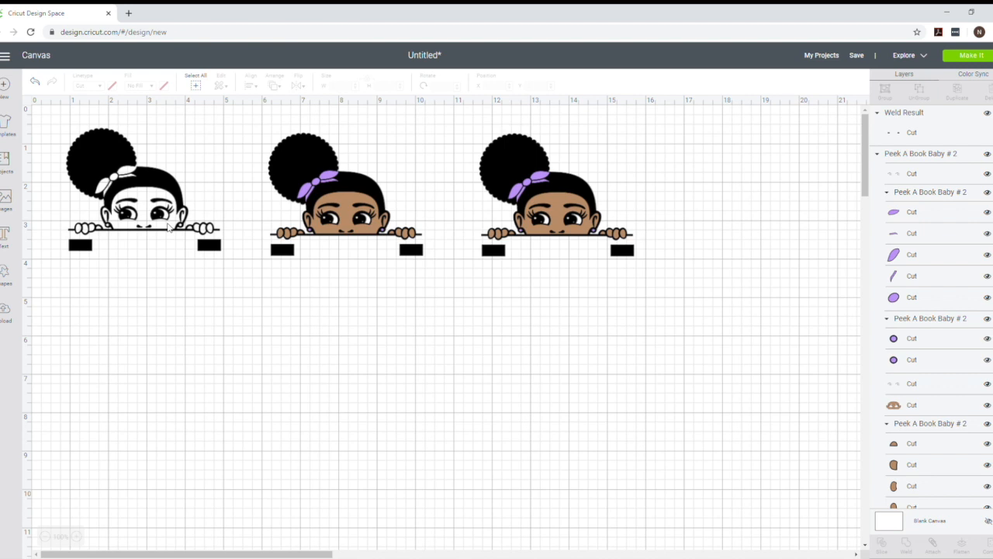
pyautogui.click(173, 180)
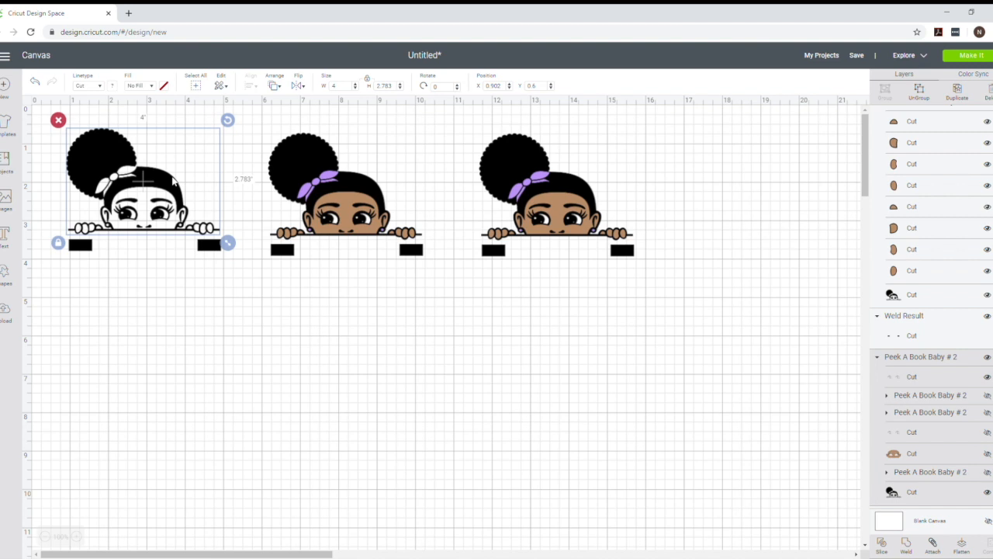
pyautogui.click(322, 149)
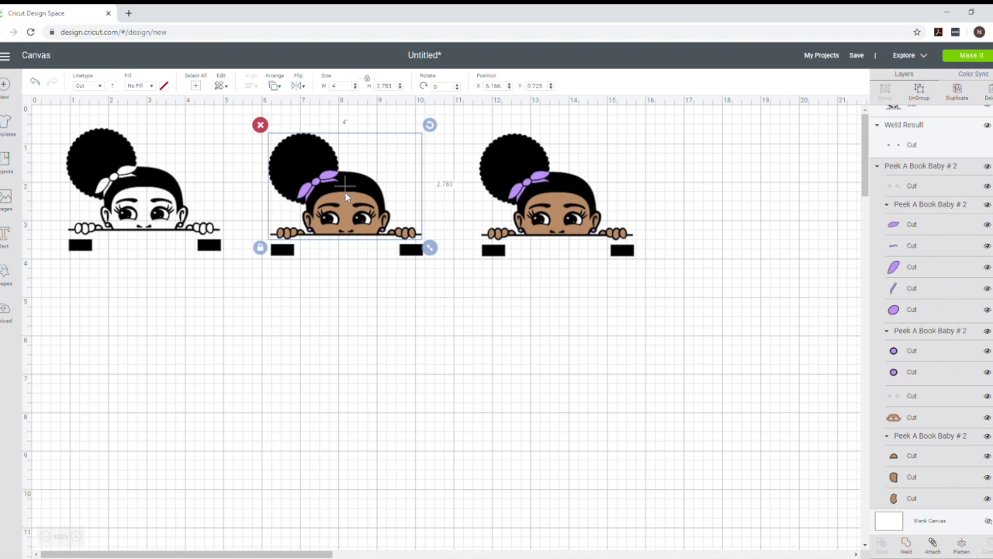
pyautogui.click(89, 179)
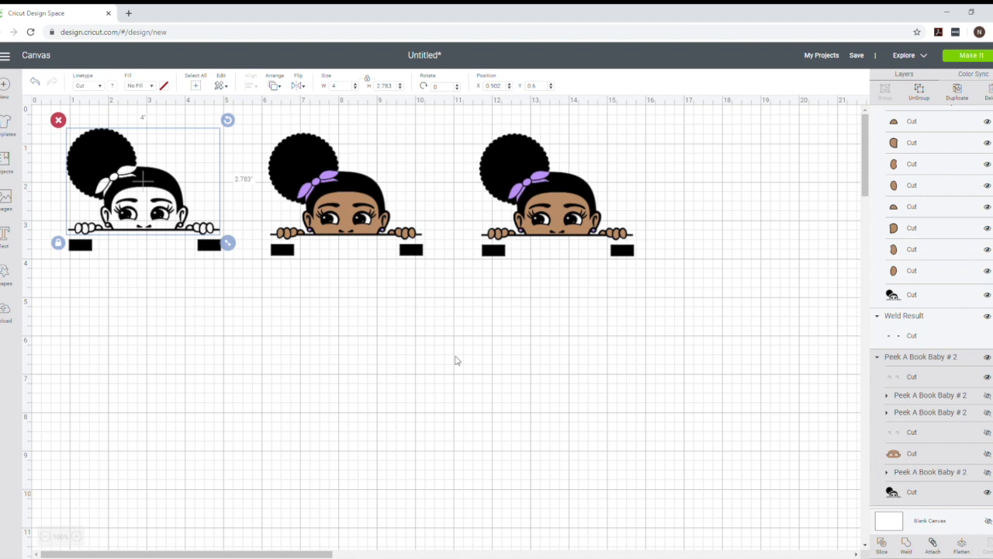
# - Slice the white eye shapes out of the original image's black layer and hide the leftover eye pieces
pyautogui.click(886, 549)
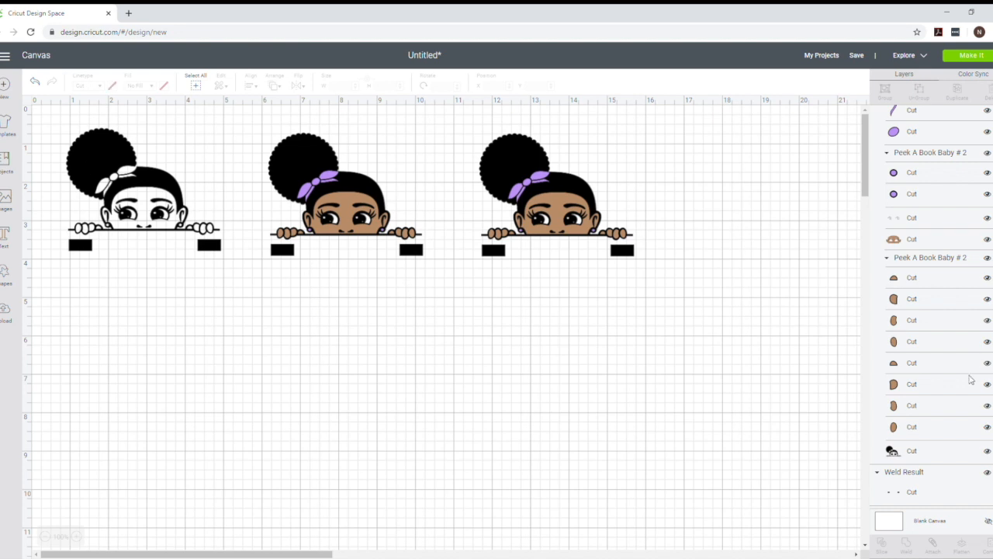
pyautogui.scroll(3, 970, 379)
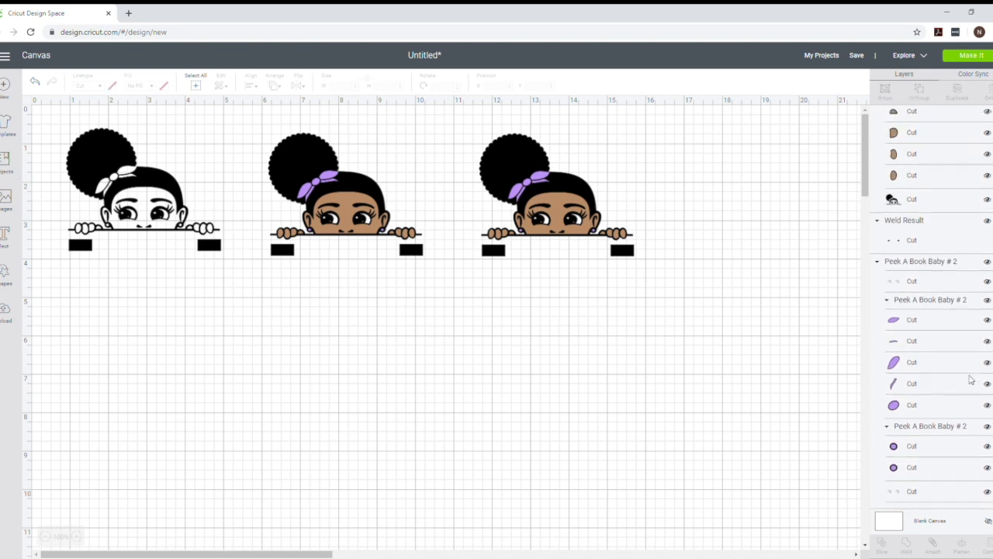
pyautogui.scroll(1, 970, 380)
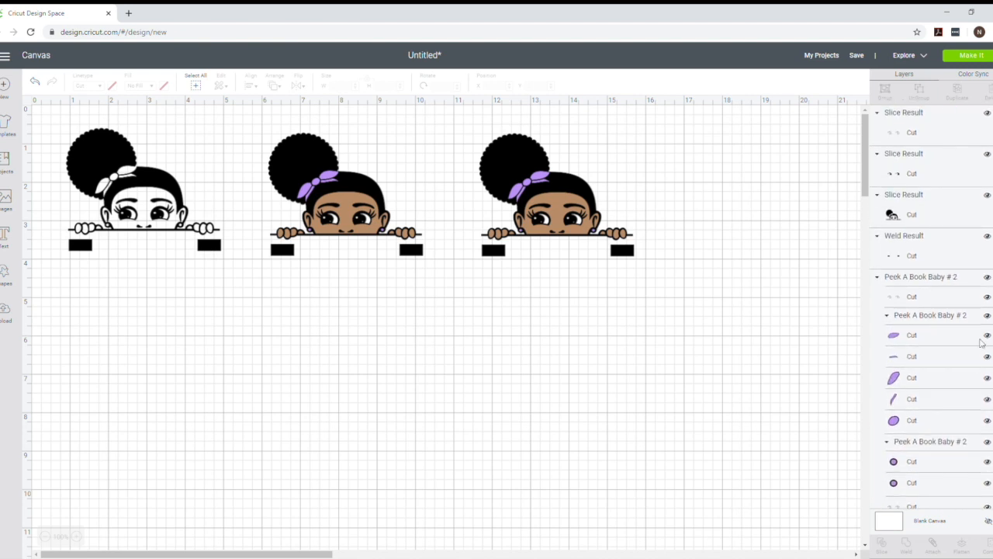
pyautogui.click(988, 154)
# - Weld the original's sliced black layer to its two rectangles and line the result up in the row with the copies
pyautogui.moveTo(52, 121); pyautogui.dragTo(239, 268)
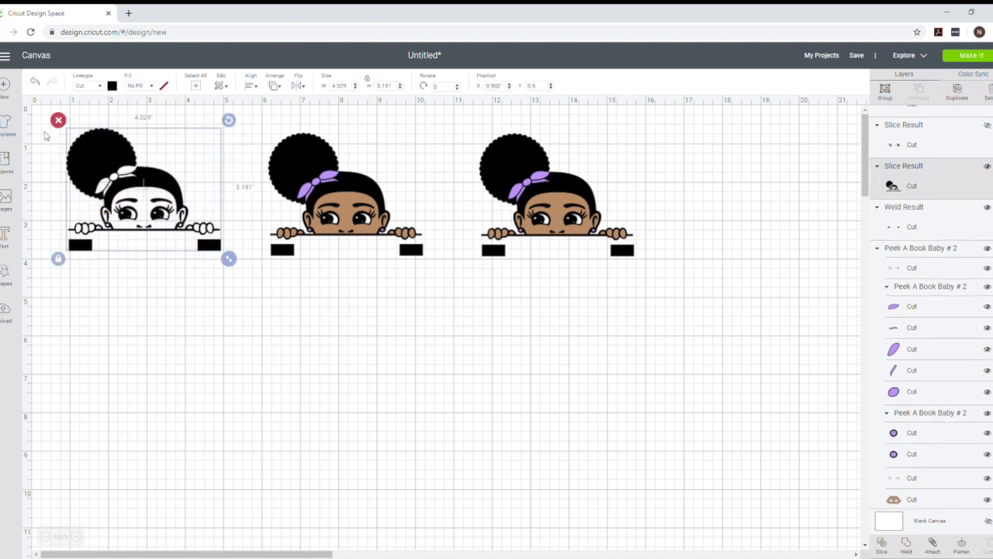
pyautogui.click(909, 548)
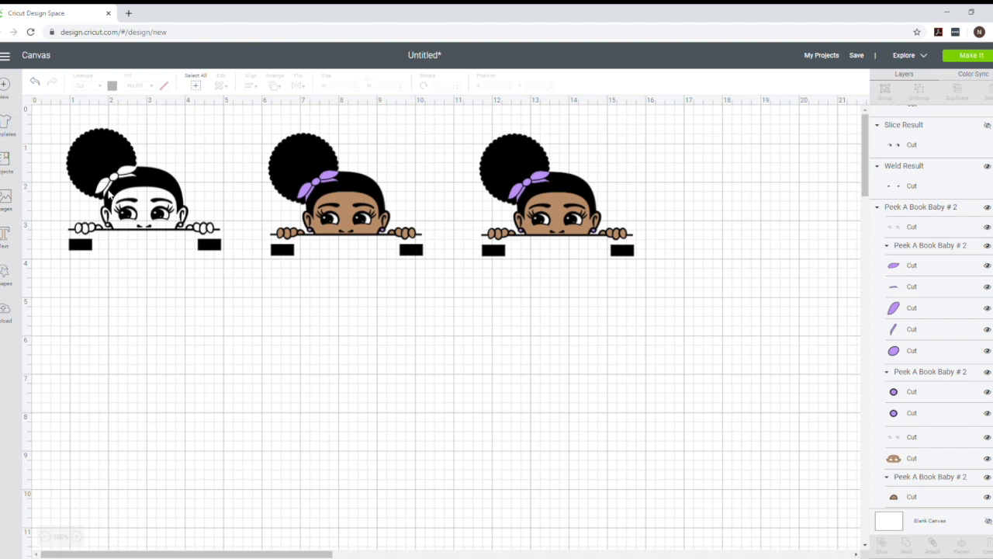
pyautogui.moveTo(114, 204); pyautogui.dragTo(142, 212)
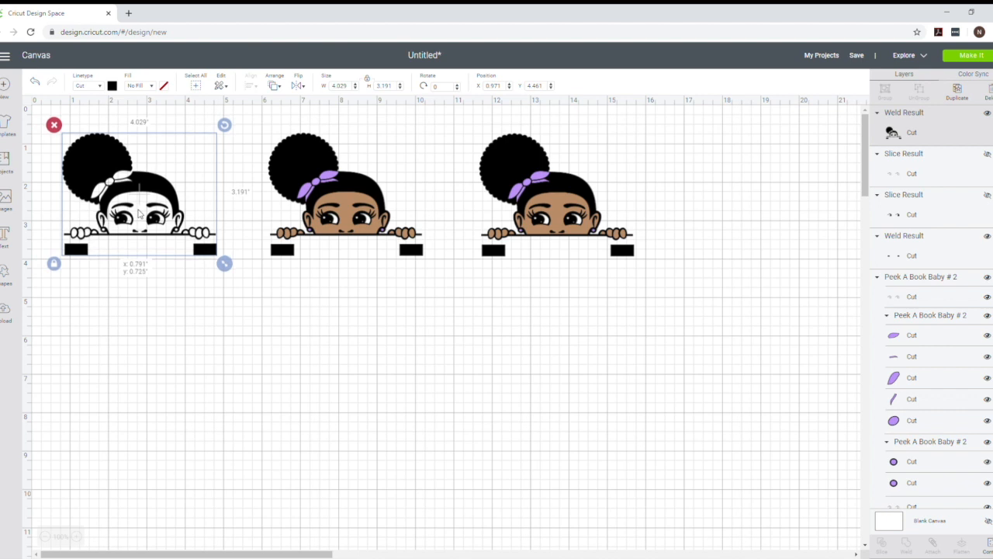
# - Hide the middle copy's bow, earring, black and white eye layers, and weld its brown face and fingers to its rectangles
pyautogui.click(320, 203)
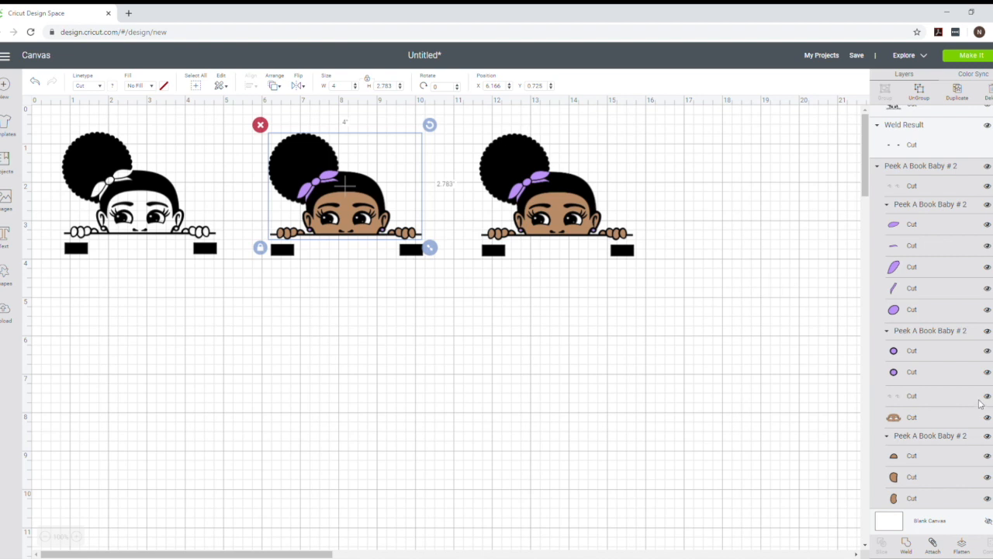
pyautogui.click(988, 205)
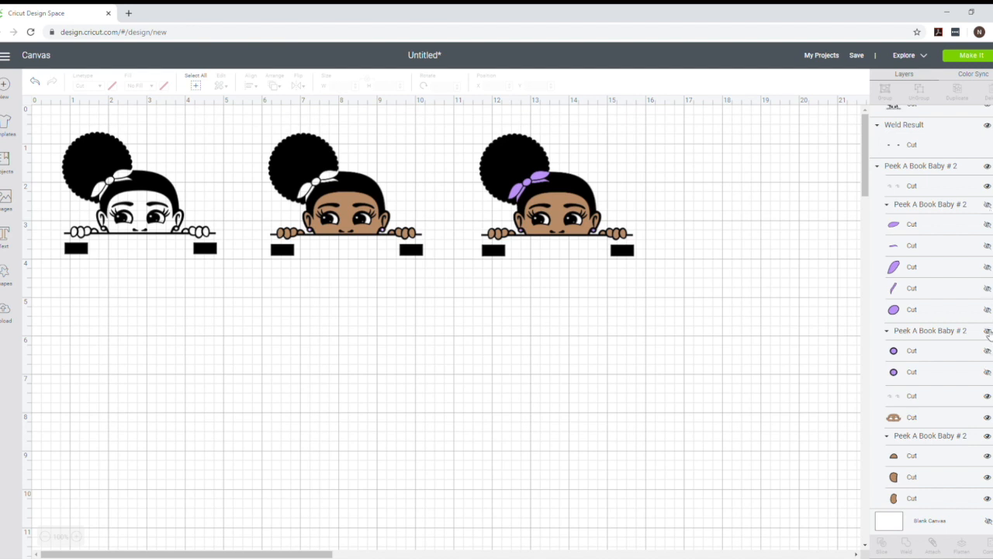
pyautogui.scroll(-3, 962, 423)
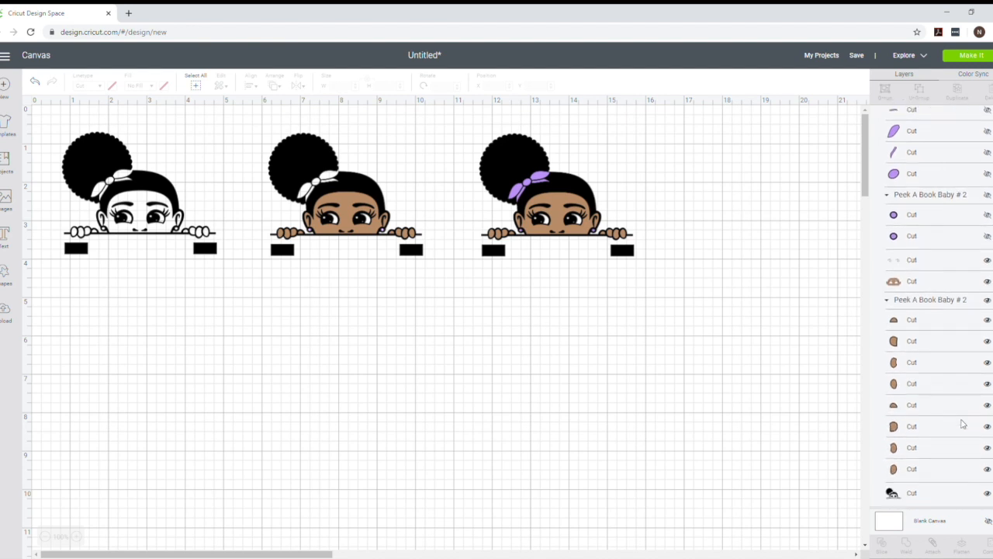
pyautogui.click(987, 493)
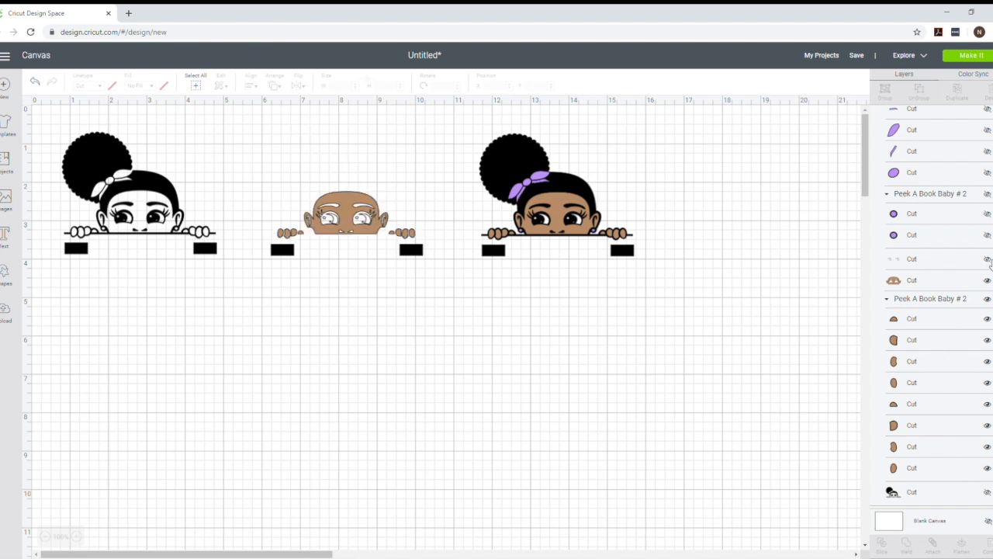
pyautogui.scroll(2, 990, 260)
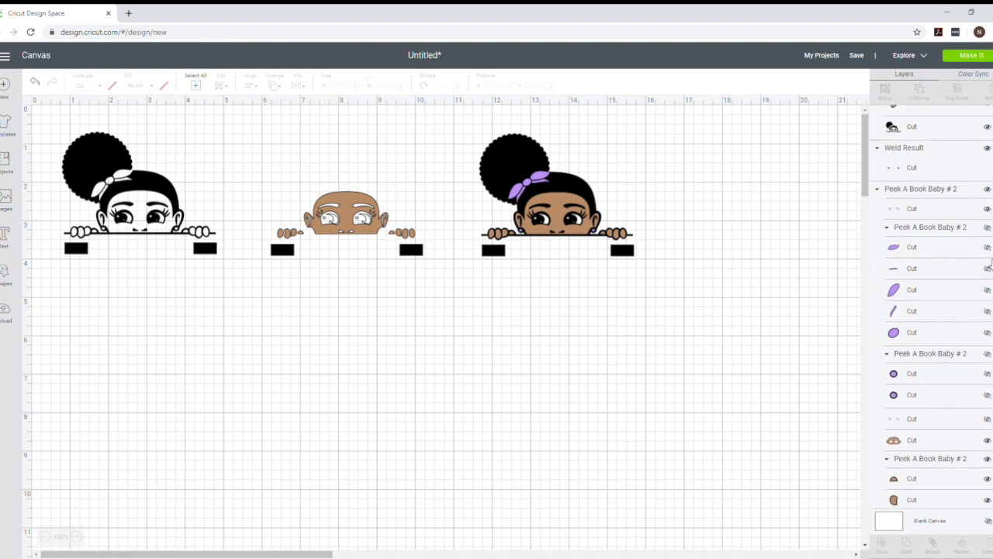
pyautogui.click(986, 208)
pyautogui.moveTo(267, 156); pyautogui.dragTo(430, 268)
pyautogui.click(905, 545)
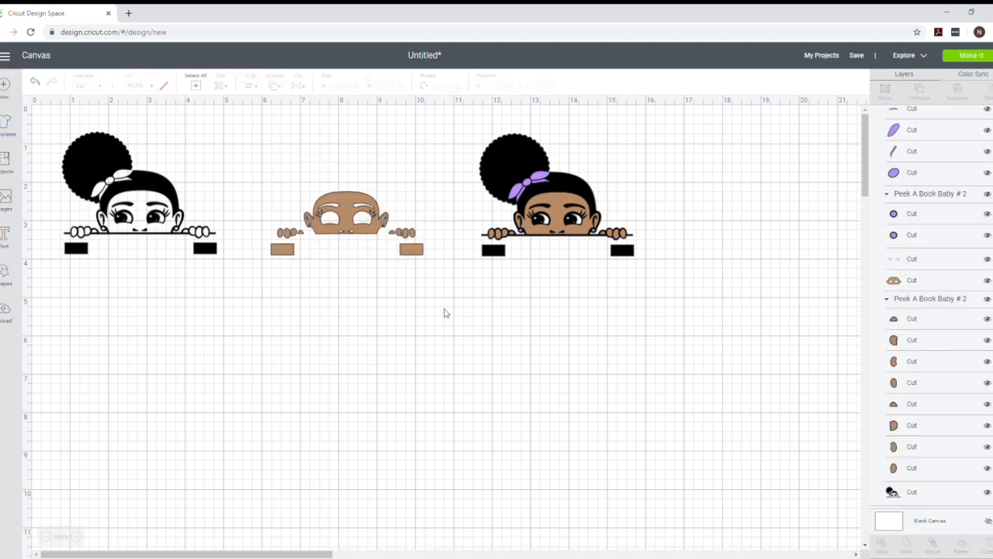
# - Hide the third copy's white eye, face, finger and black layers, and weld its purple bow and earrings to its rectangles
pyautogui.click(508, 175)
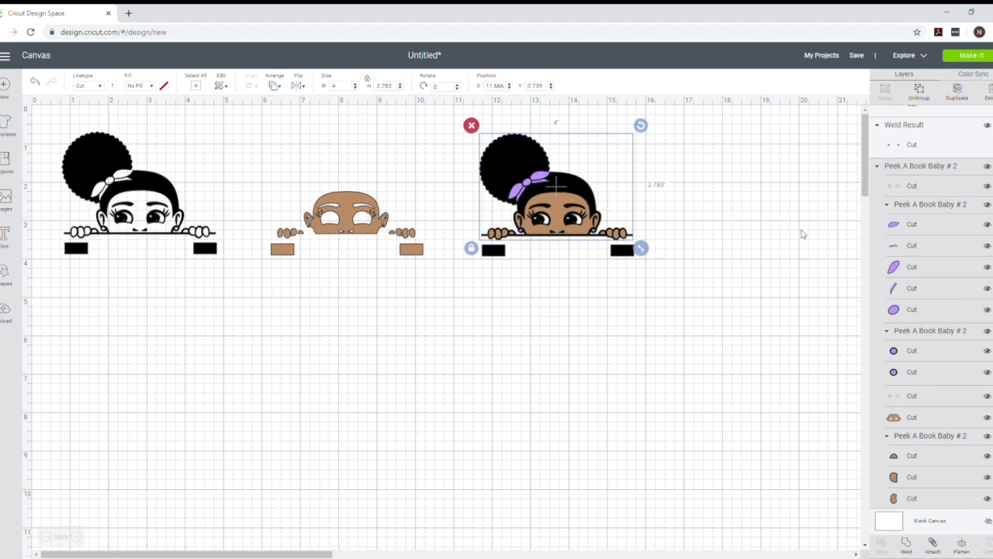
pyautogui.click(988, 186)
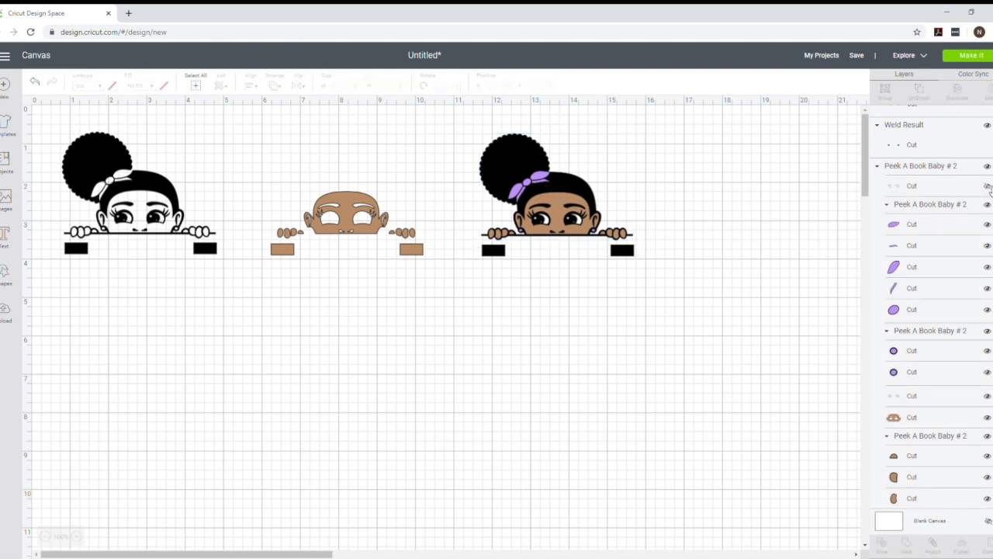
pyautogui.click(986, 331)
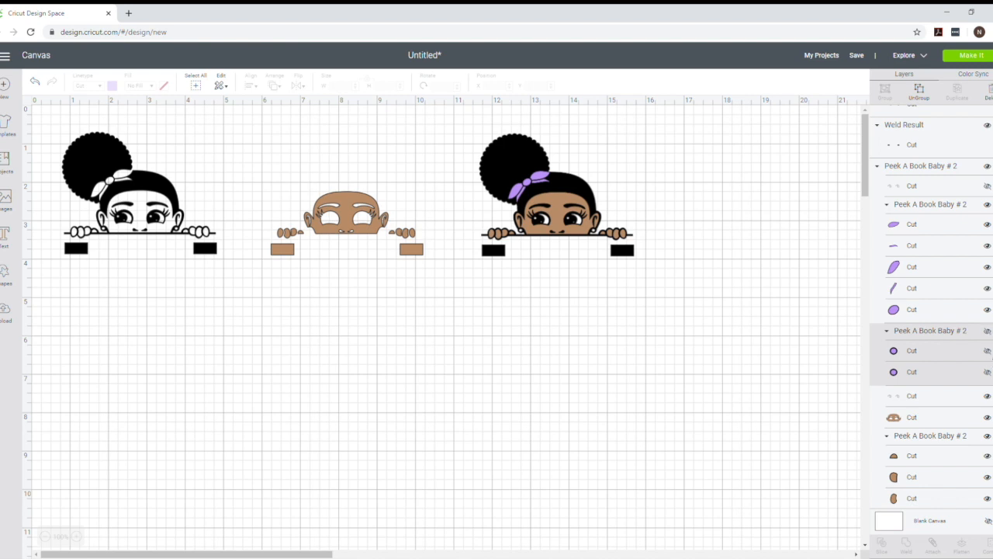
pyautogui.click(986, 332)
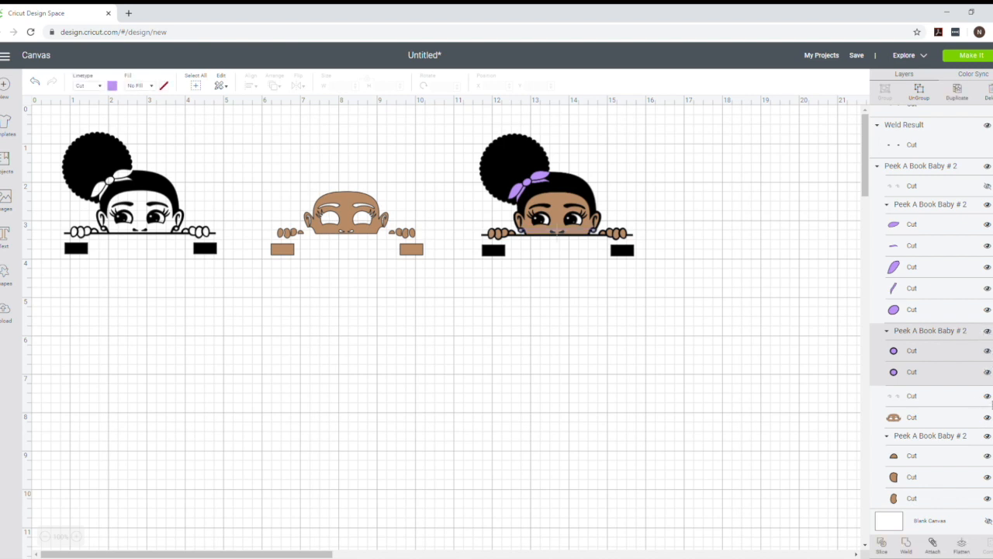
pyautogui.click(988, 397)
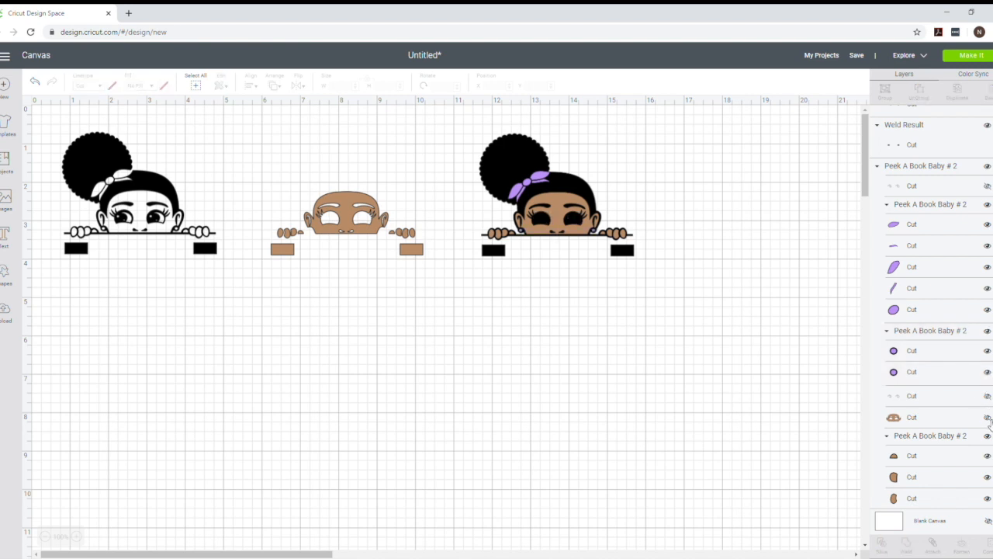
pyautogui.click(987, 417)
pyautogui.scroll(-3, 989, 426)
pyautogui.scroll(-1, 989, 438)
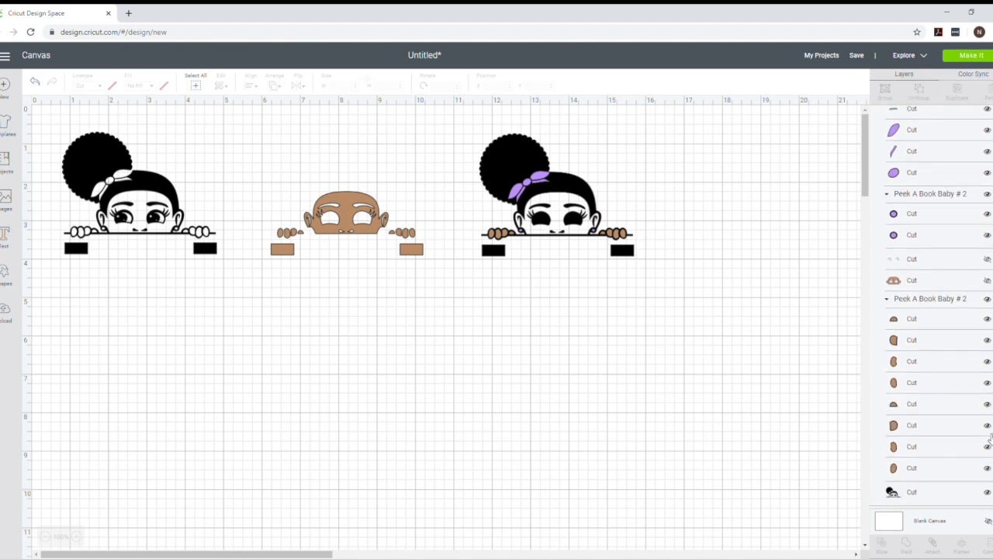
pyautogui.click(988, 492)
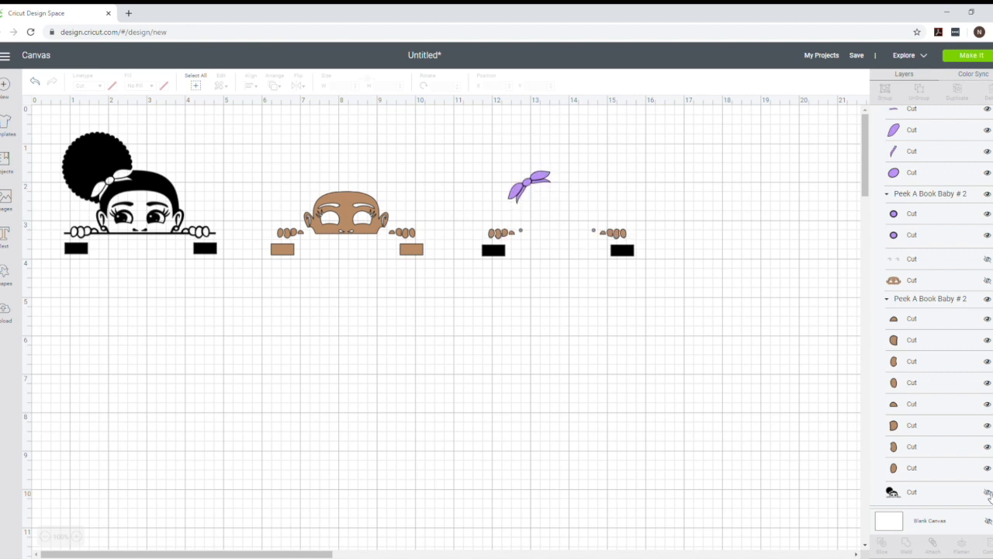
pyautogui.click(988, 298)
pyautogui.moveTo(475, 153); pyautogui.dragTo(669, 274)
pyautogui.click(906, 542)
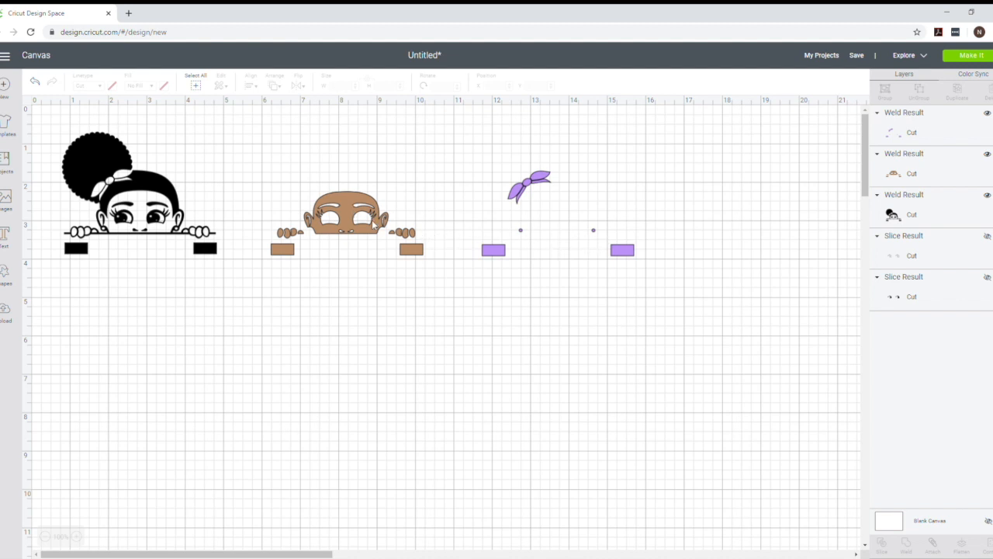
# - Overlay the brown skin layer and the purple bow layer on the black layer, aligning their rectangles
pyautogui.moveTo(371, 220); pyautogui.dragTo(164, 220)
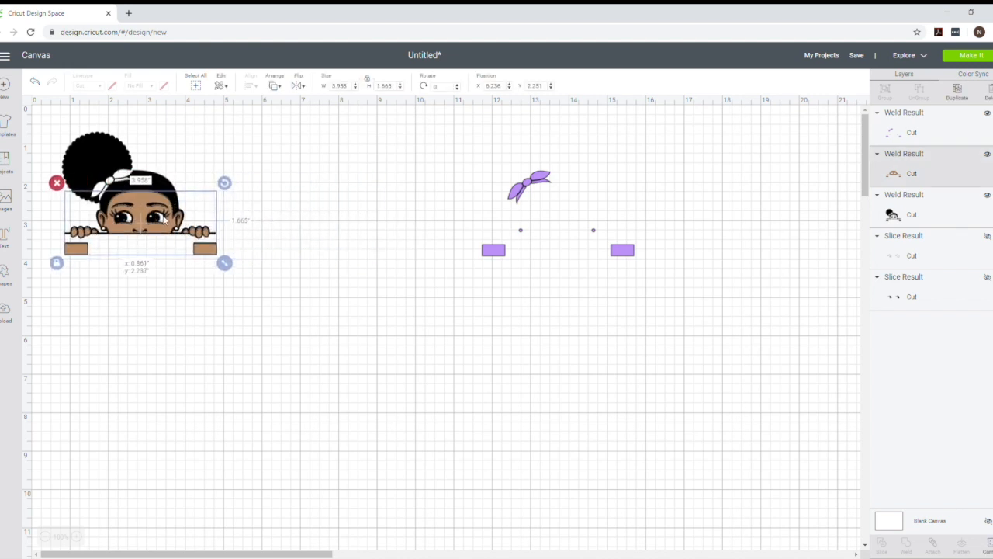
pyautogui.moveTo(534, 186); pyautogui.dragTo(110, 189)
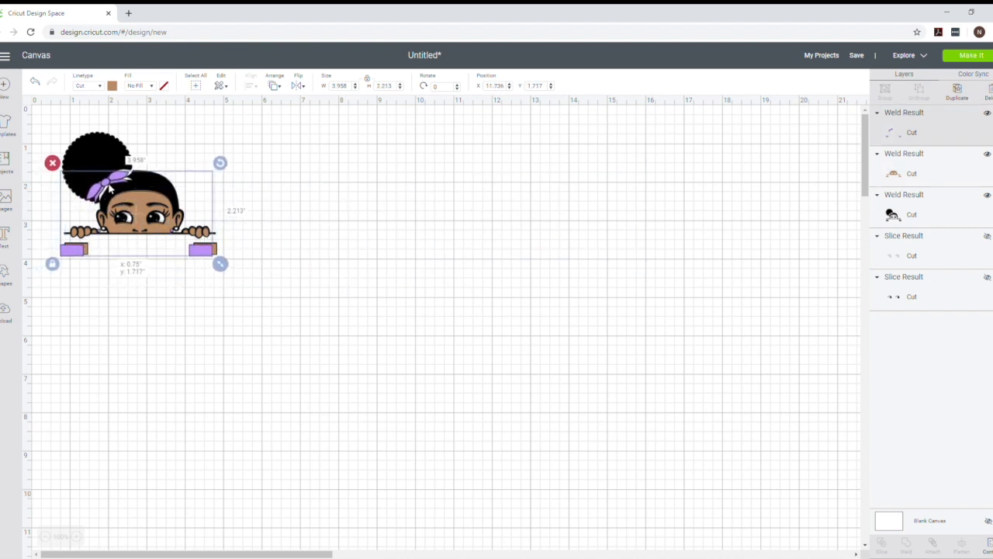
pyautogui.moveTo(110, 188); pyautogui.dragTo(112, 185)
pyautogui.click(329, 200)
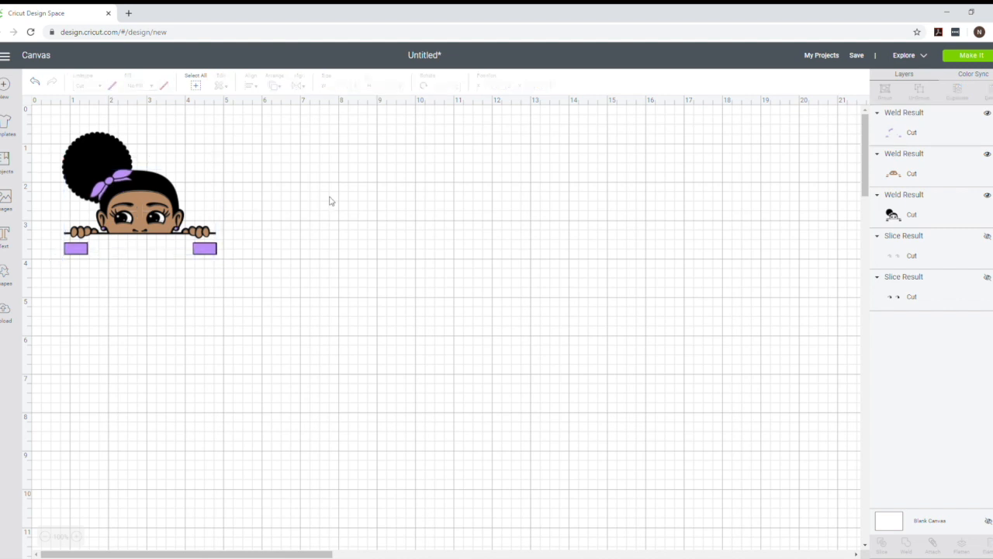
# - Move the purple bow layer and the brown skin layer off the black layer to separate places on the canvas
pyautogui.moveTo(134, 195); pyautogui.dragTo(523, 216)
pyautogui.moveTo(161, 214); pyautogui.dragTo(347, 300)
pyautogui.click(506, 361)
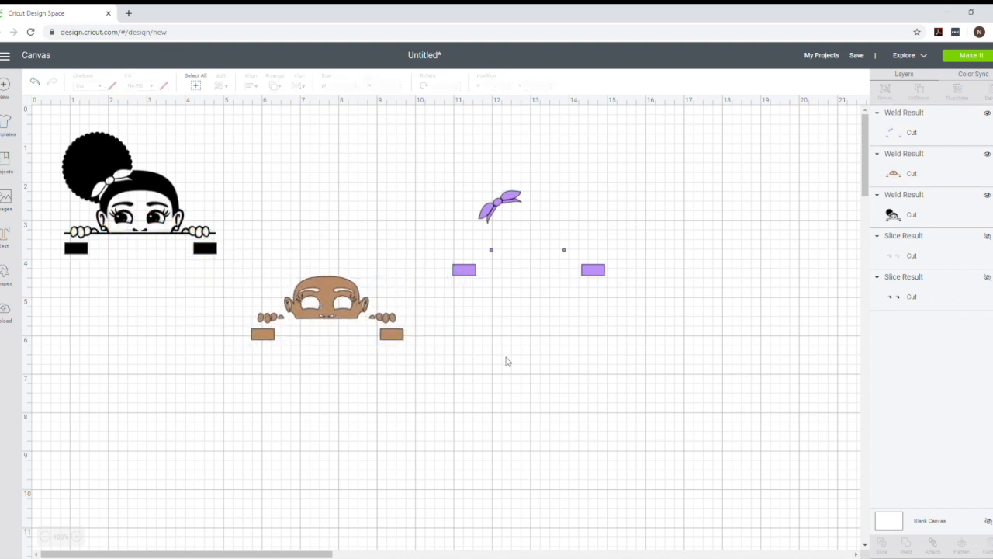